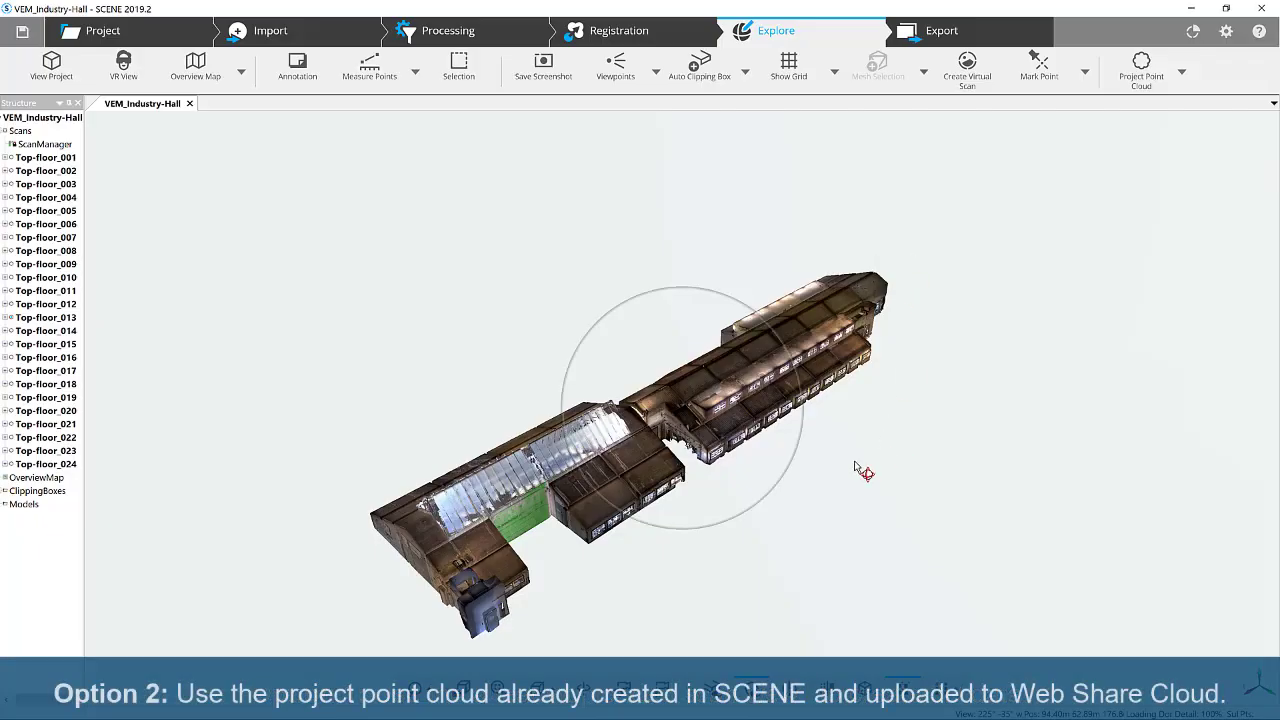
Step: Orbit and zoom from outside the hall into its interior, facing the far wall and door
mouse_move(851, 477)
mouse_down()
mouse_move(690, 478)
mouse_move(709, 563)
mouse_move(850, 512)
mouse_move(1014, 509)
mouse_move(970, 540)
mouse_move(839, 495)
mouse_up()
scroll(689, 470, up, 4)
scroll(800, 510, up, 3)
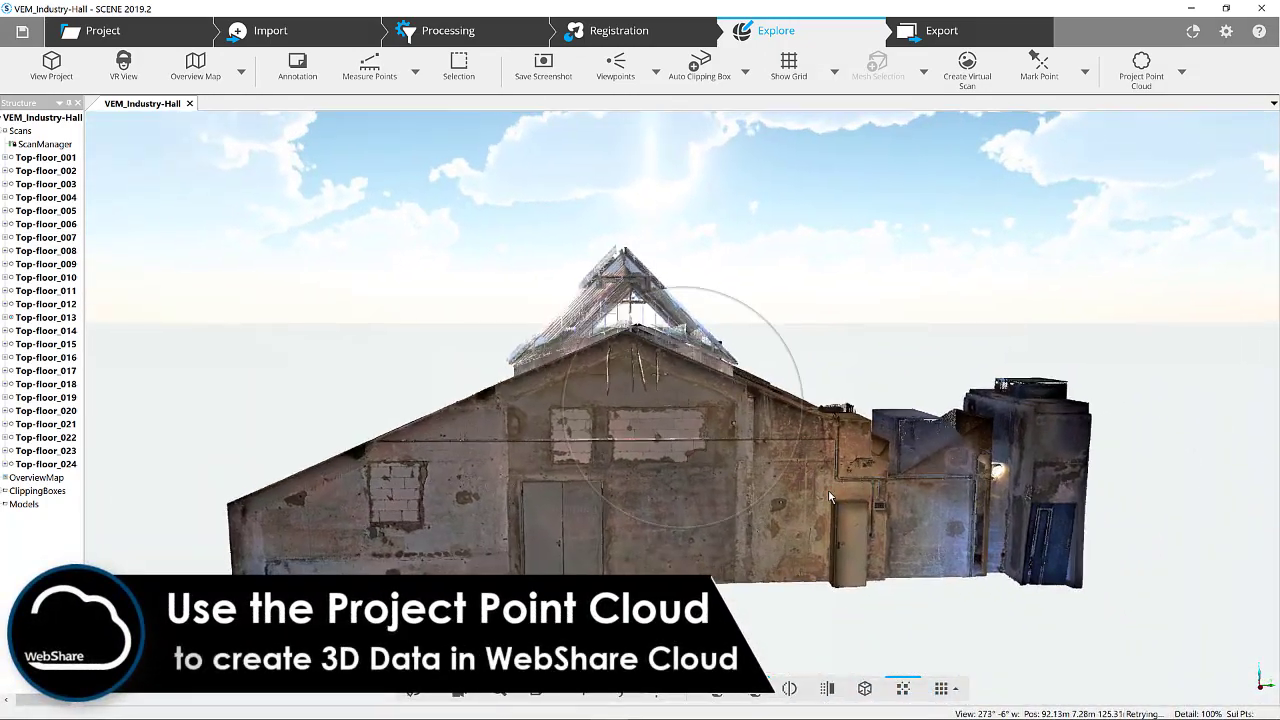
scroll(748, 548, up, 4)
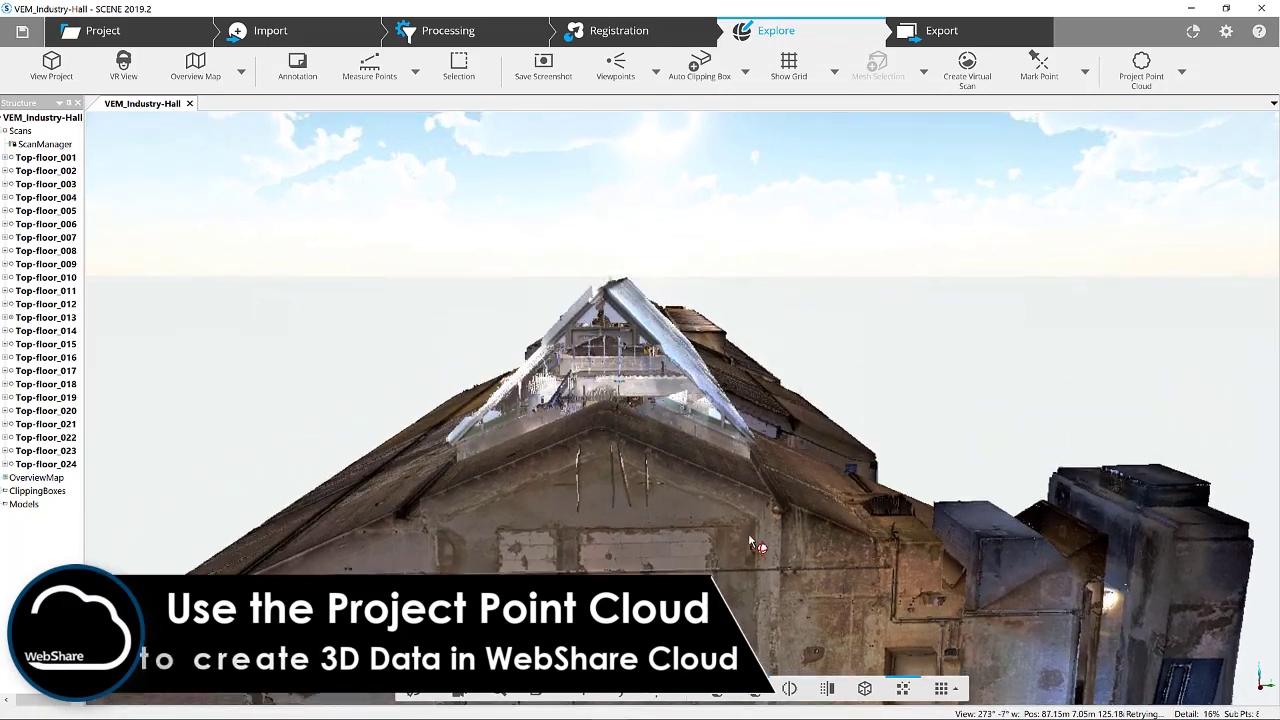
scroll(740, 520, up, 8)
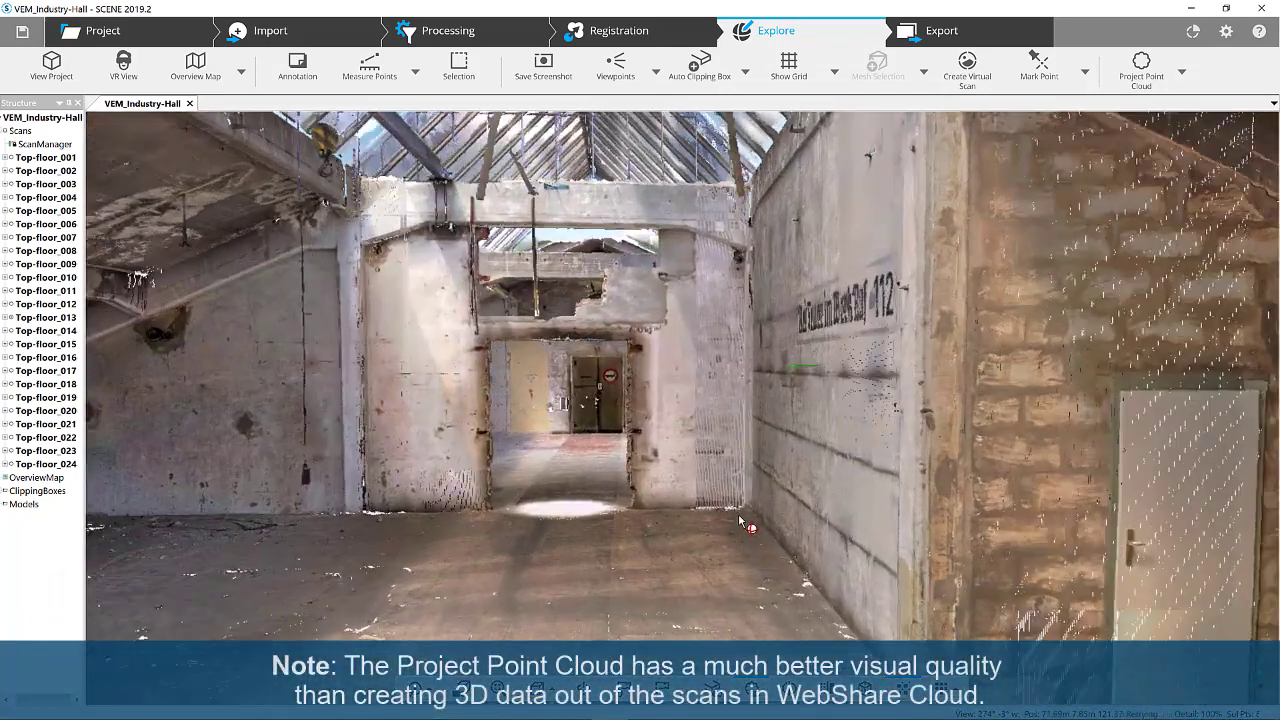
scroll(677, 468, up, 5)
scroll(677, 468, up, 8)
scroll(838, 441, up, 6)
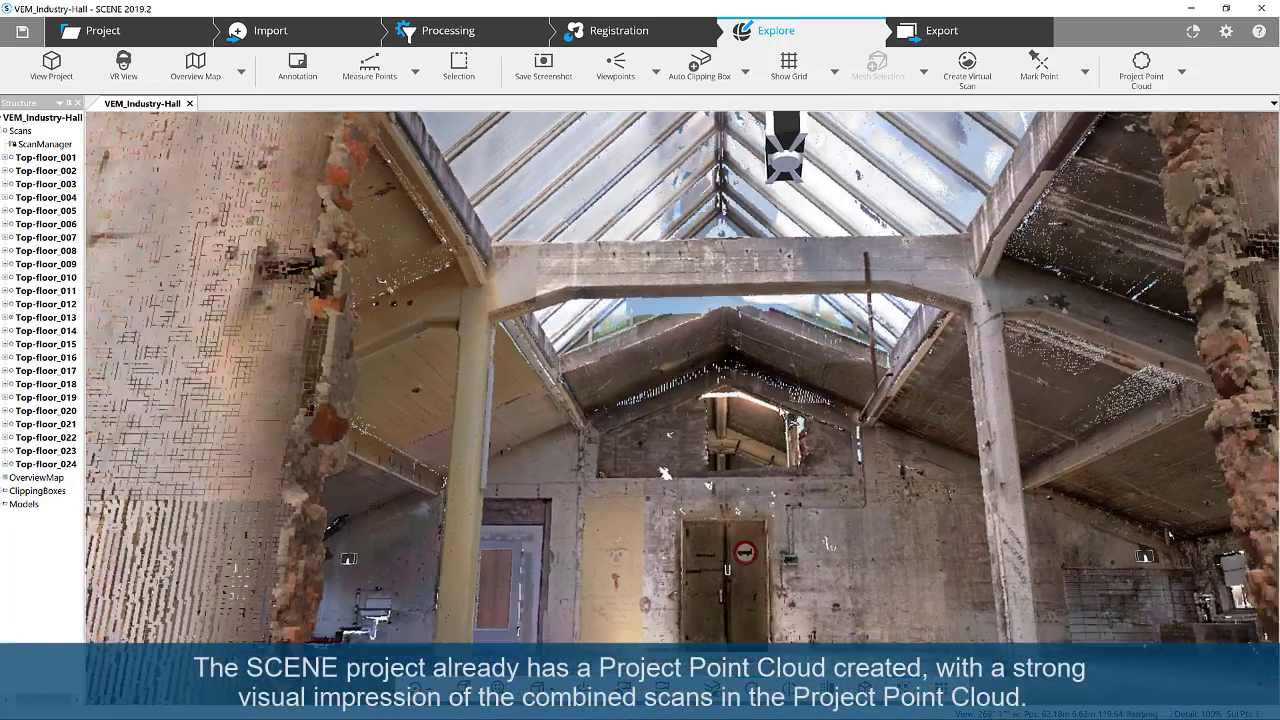
drag(780, 430, 779, 388)
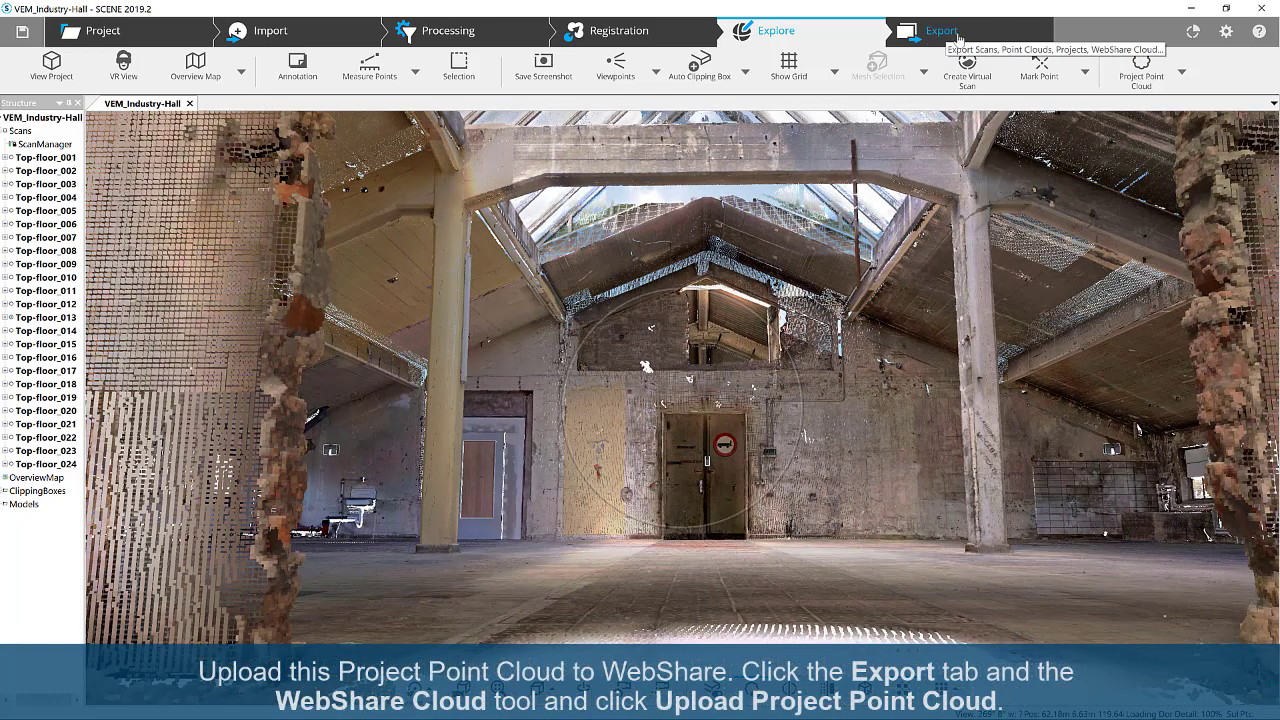
Step: Start a WebShare Cloud upload of the Project Point Cloud to VEM_Industry-Hall_example, showing other domain projects
click(930, 40)
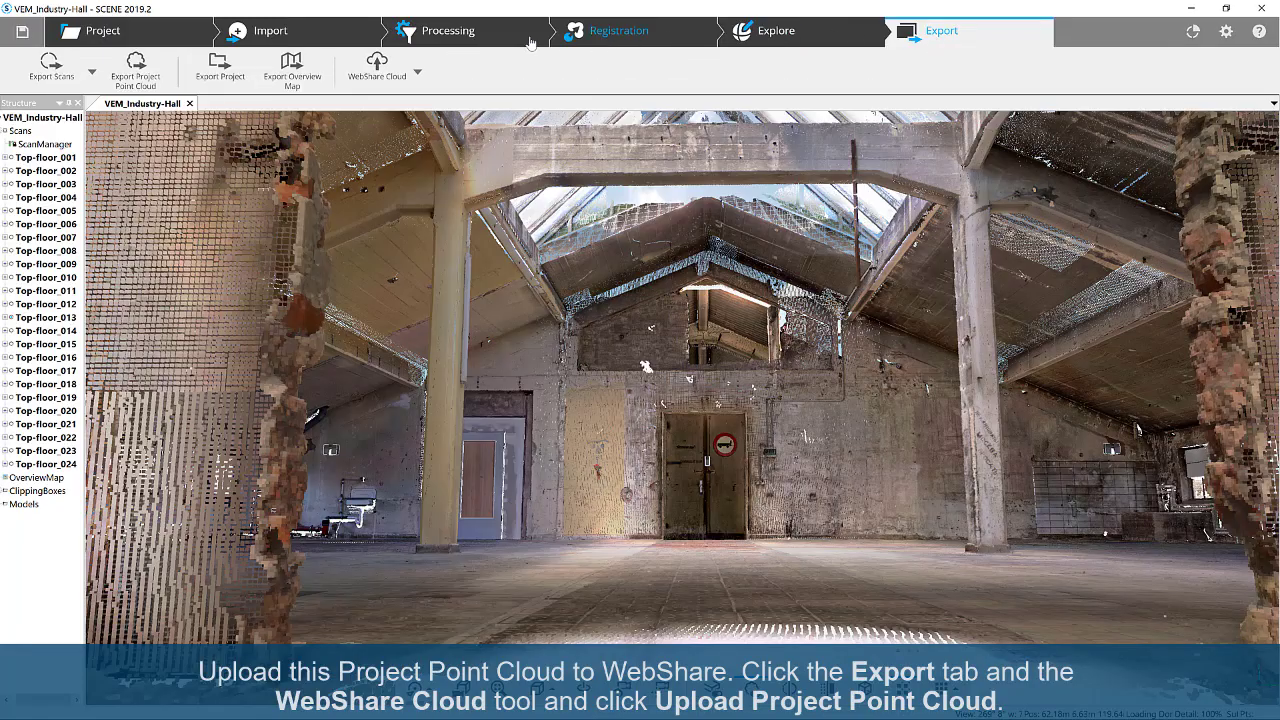
click(418, 75)
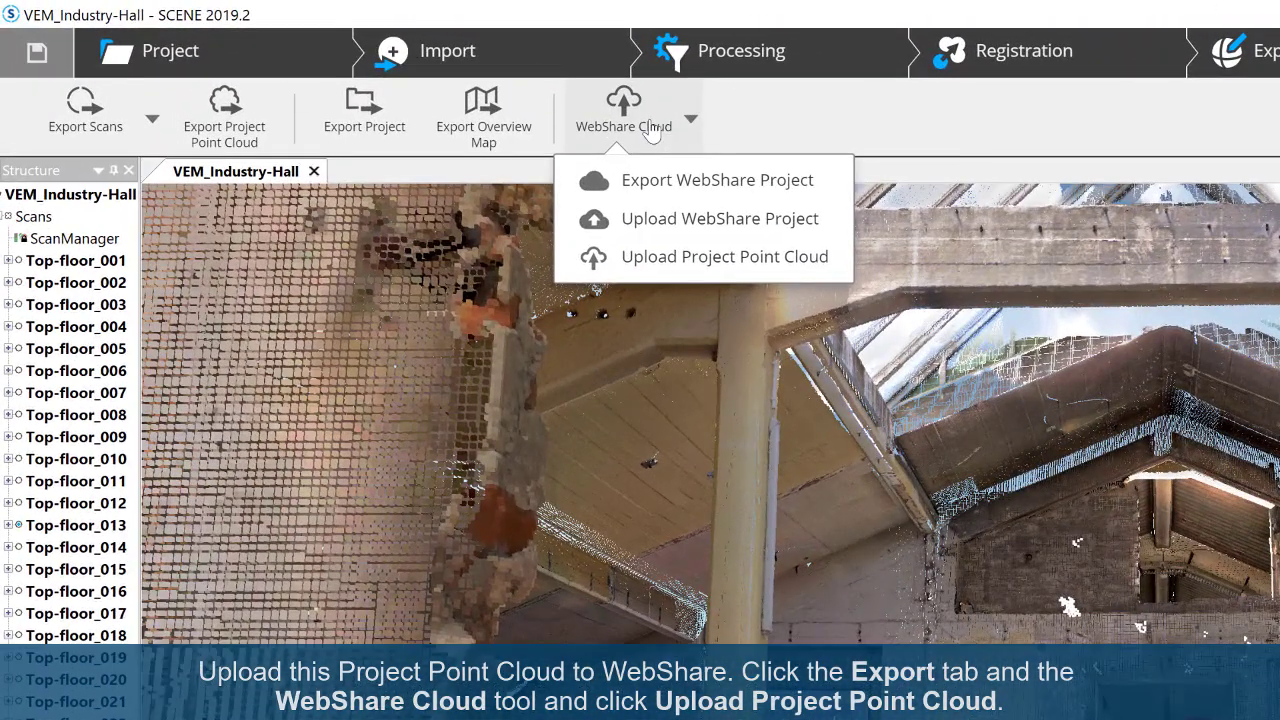
click(686, 262)
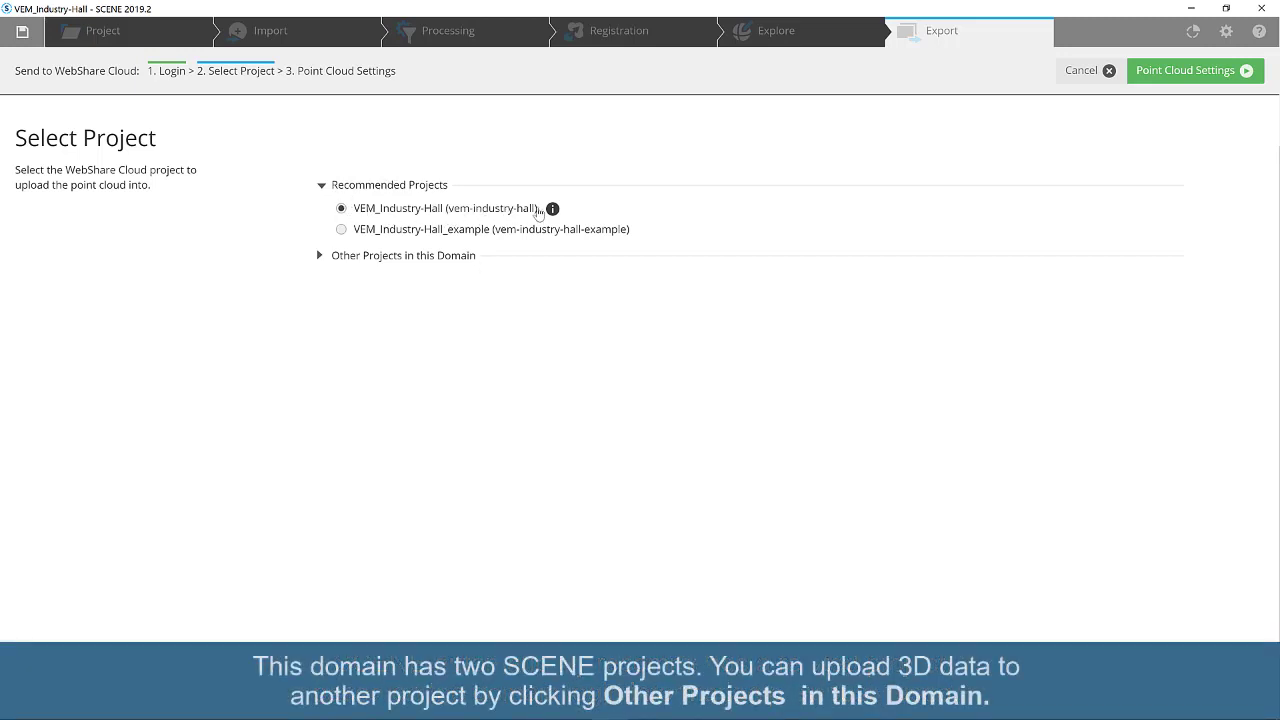
click(341, 229)
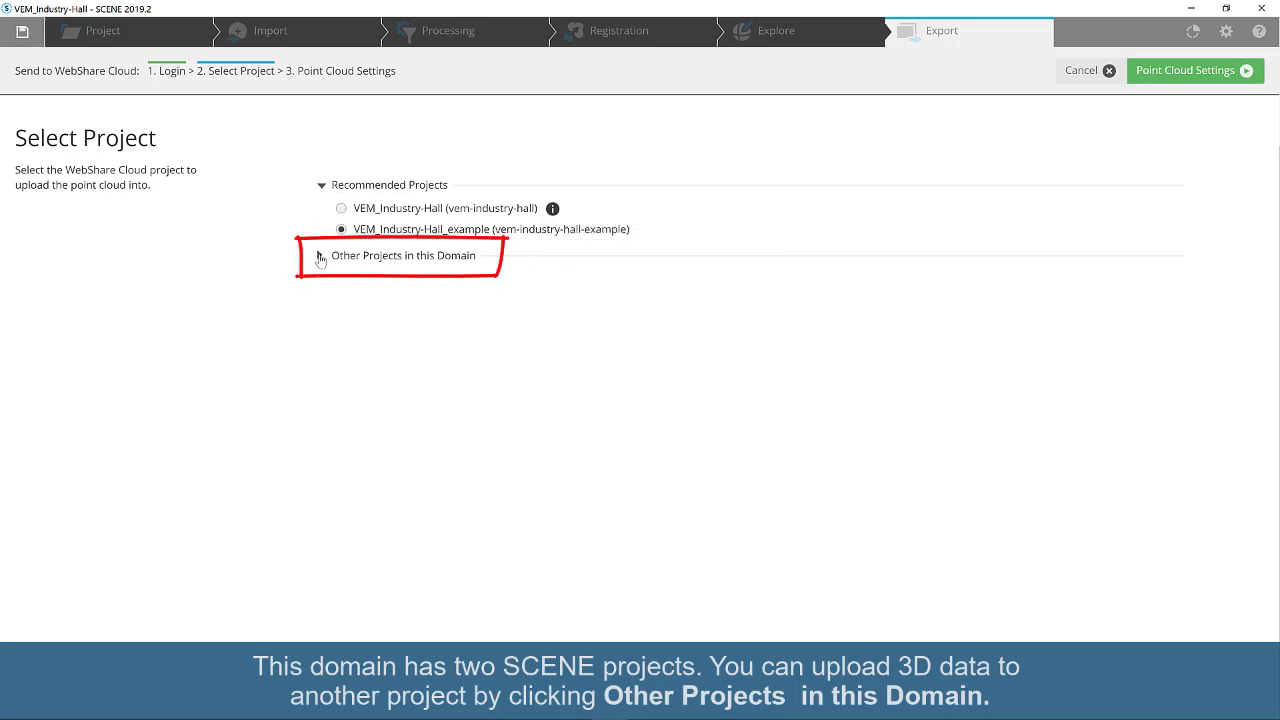
click(320, 256)
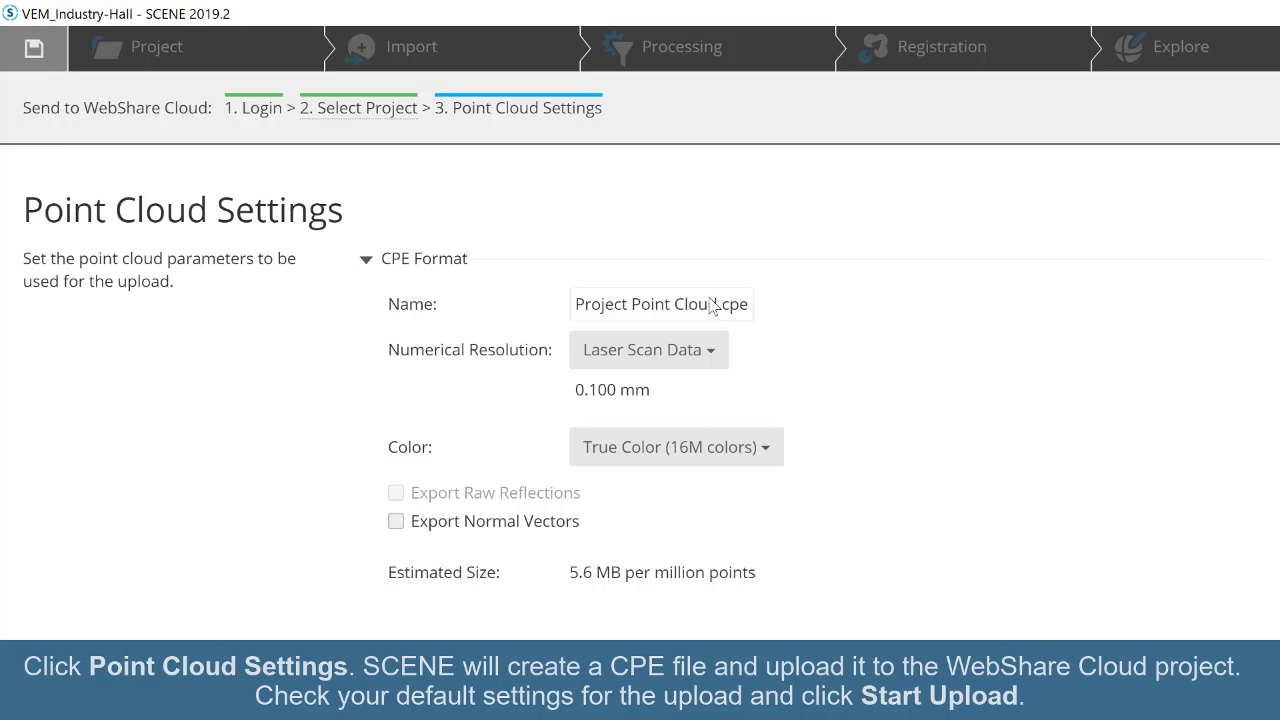
Step: Keep Laser Scan Data as numerical resolution and start uploading Project Point Cloud.cpe
click(709, 344)
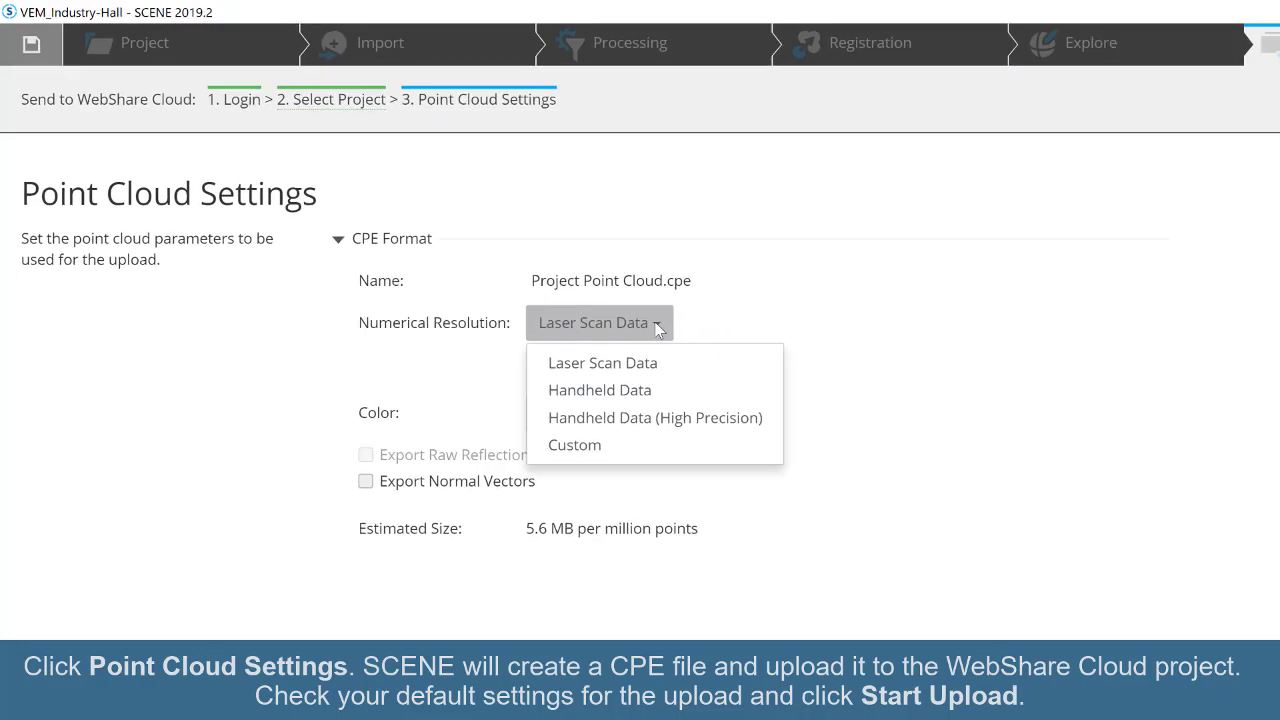
click(715, 358)
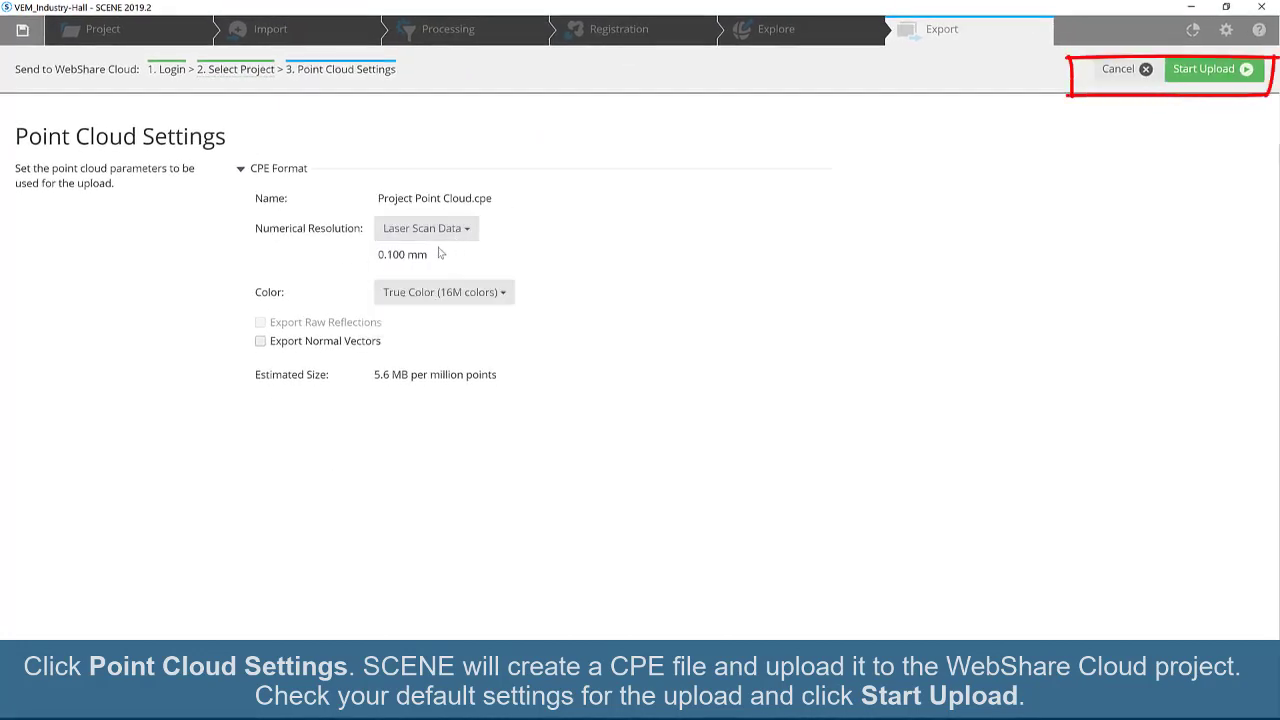
click(1208, 69)
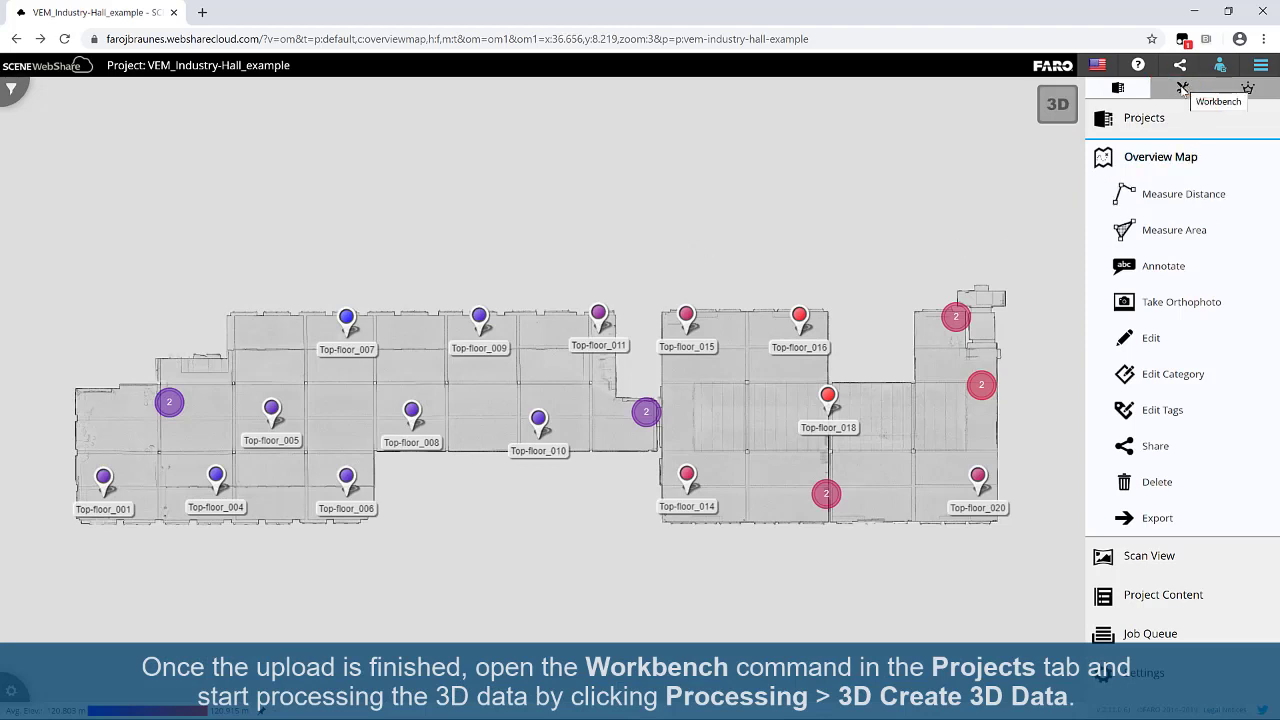
Step: Launch Create 3D Data from VEM_Industry-Hall_example's workbench Processing menu
click(1186, 89)
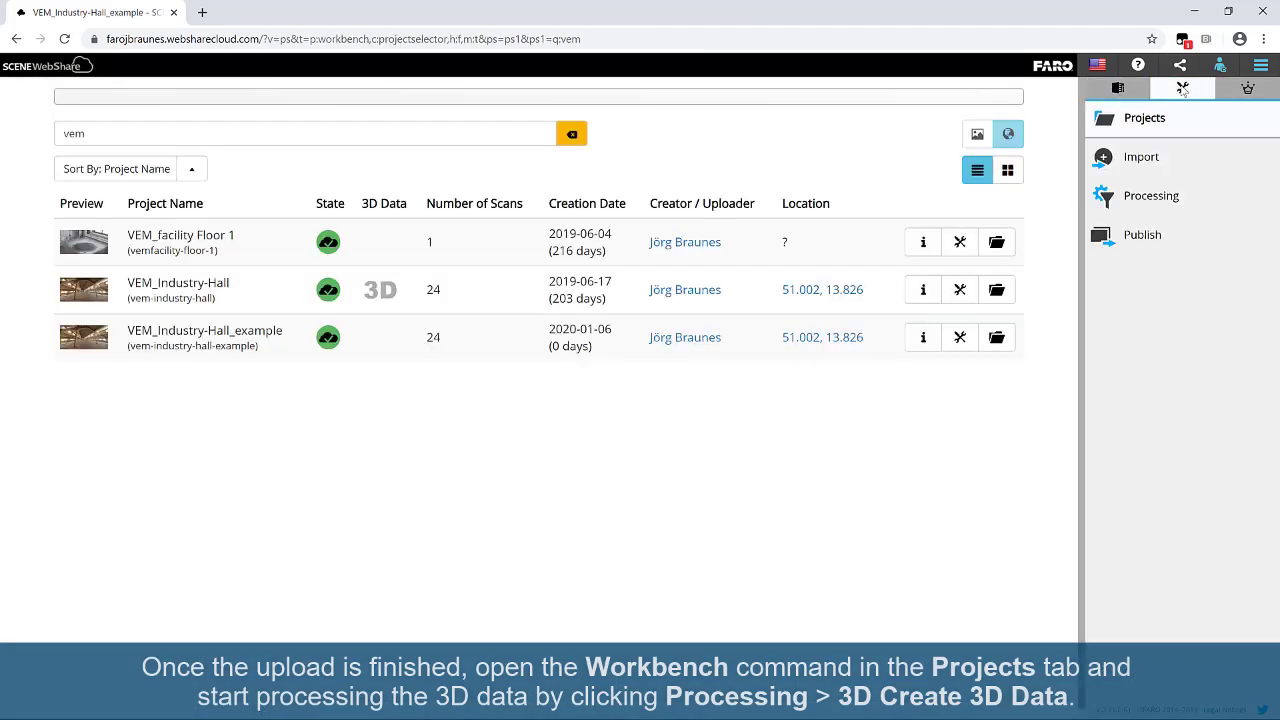
click(962, 339)
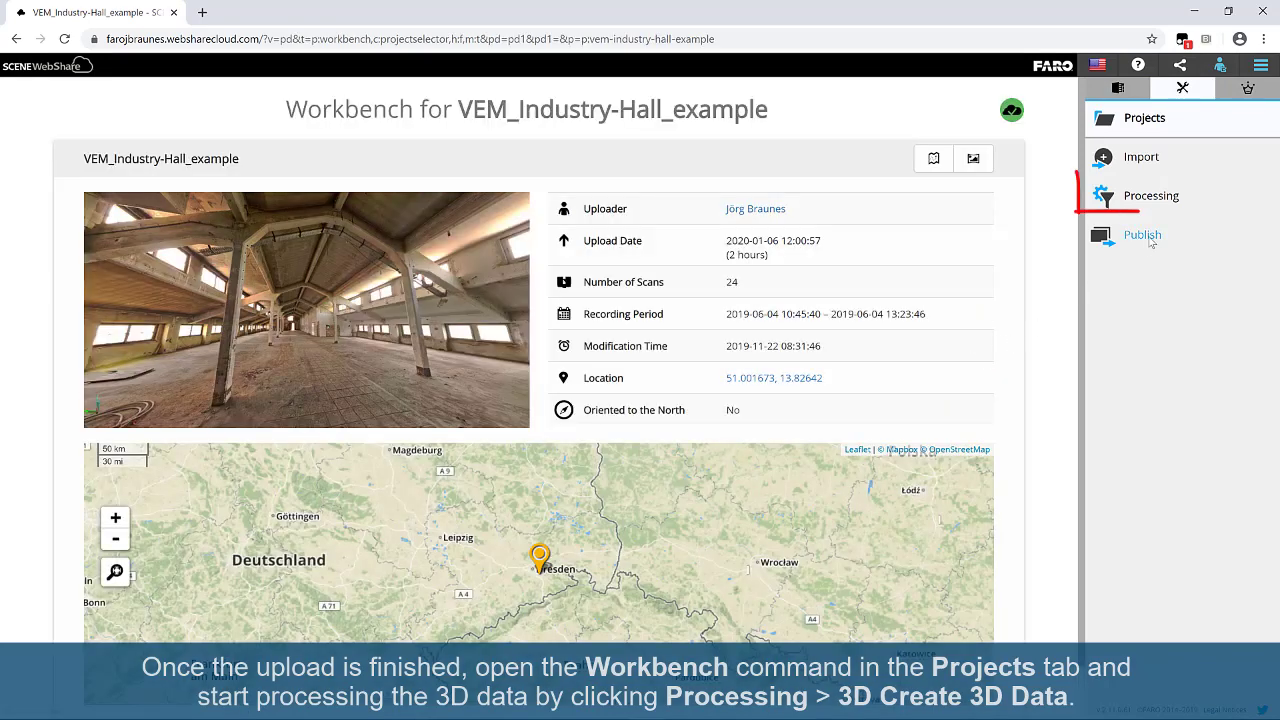
click(1146, 198)
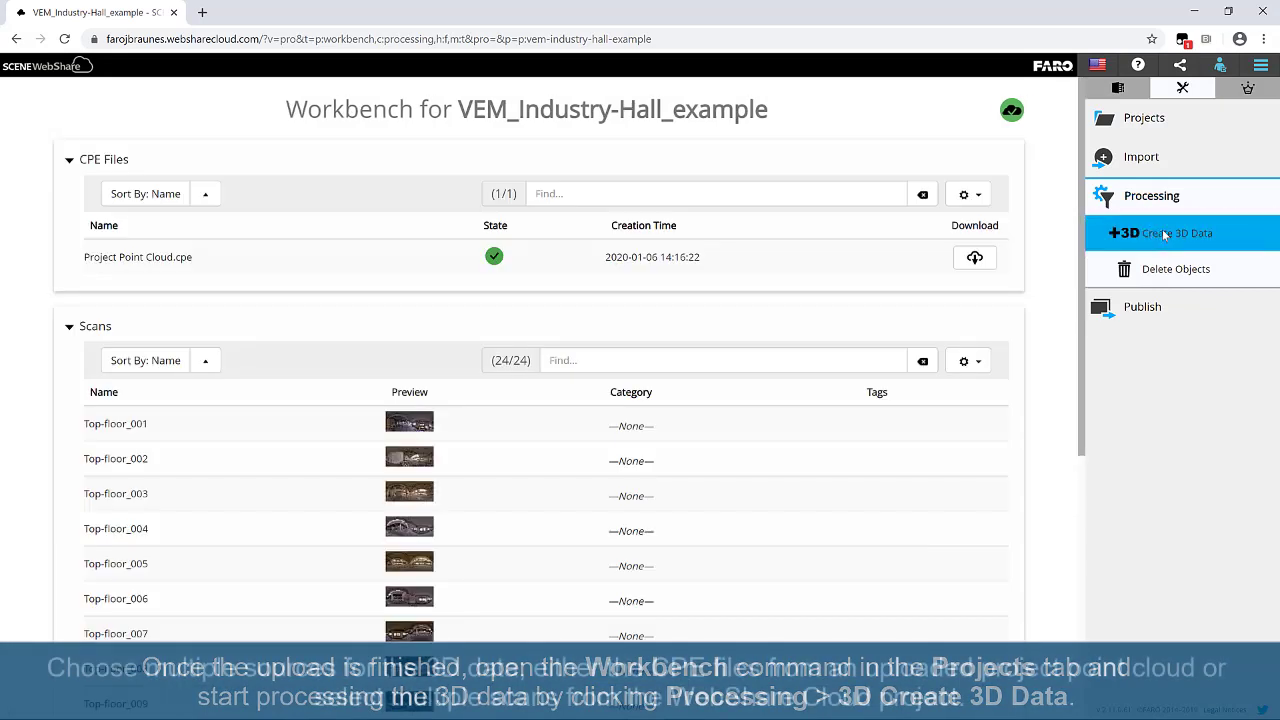
click(1165, 234)
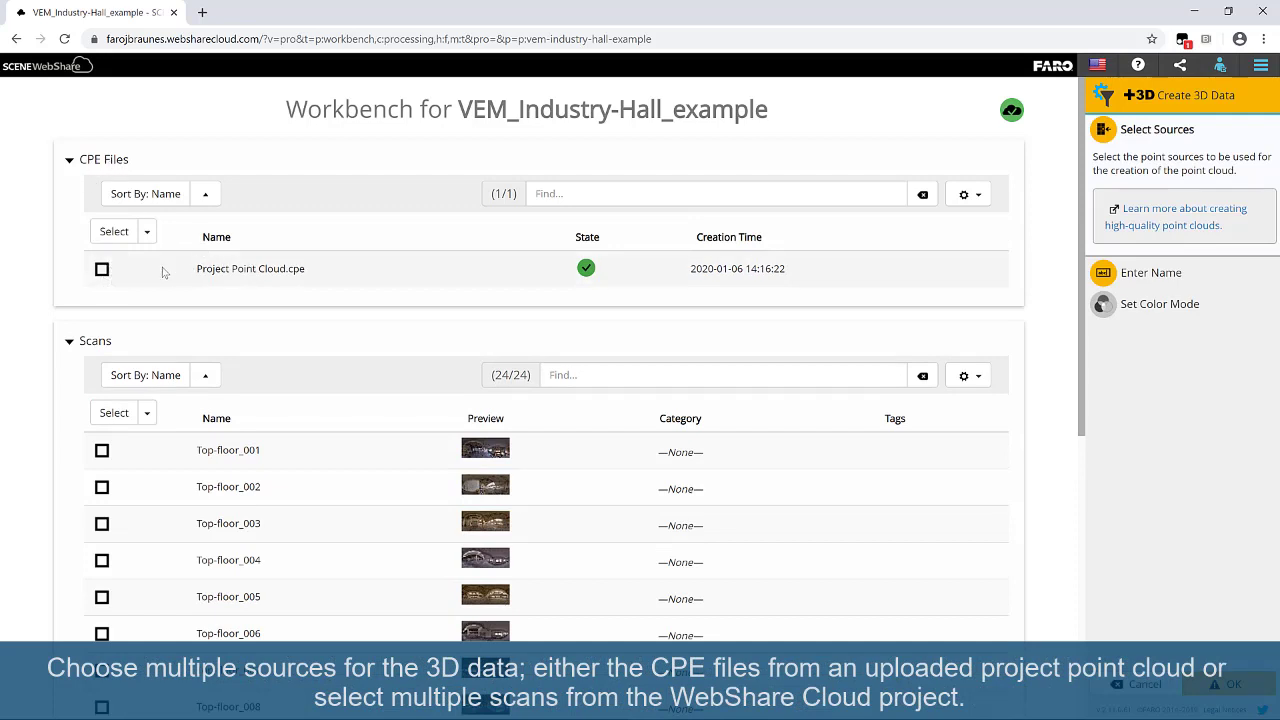
Step: Process Project Point Cloud.cpe into 3D data named '3D View' with Prefer color mode
click(102, 270)
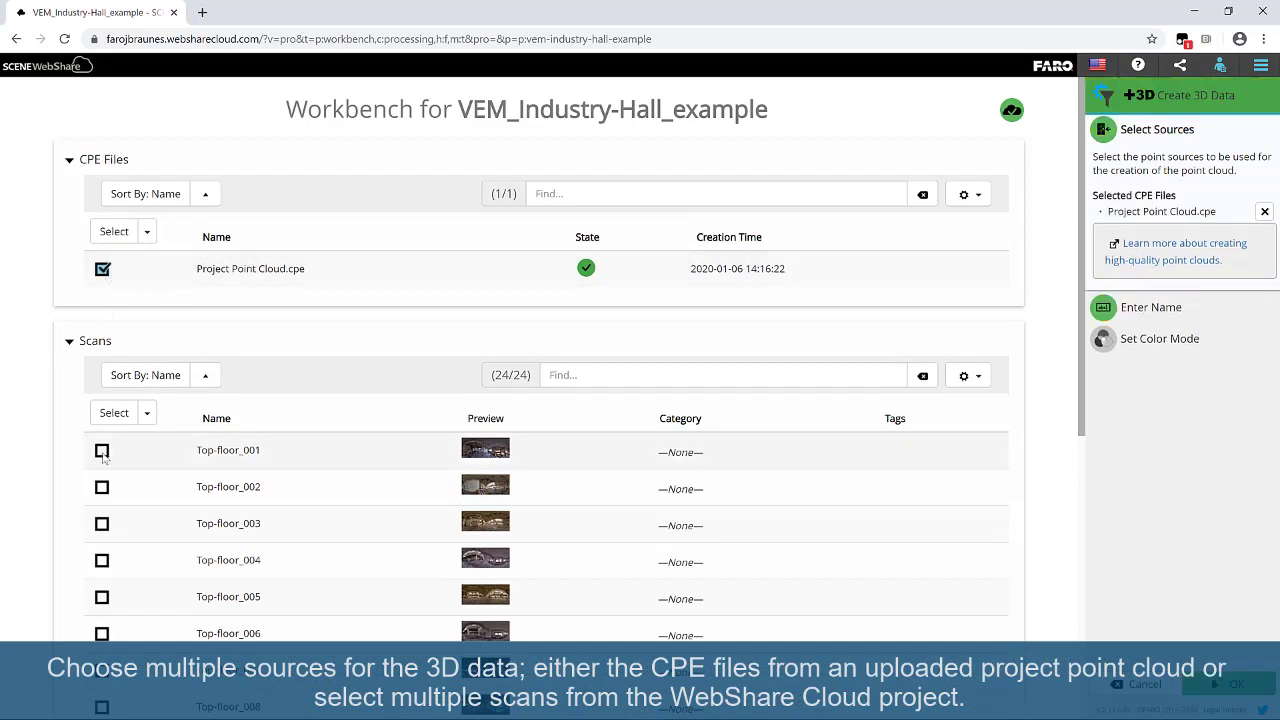
scroll(103, 535, down, 3)
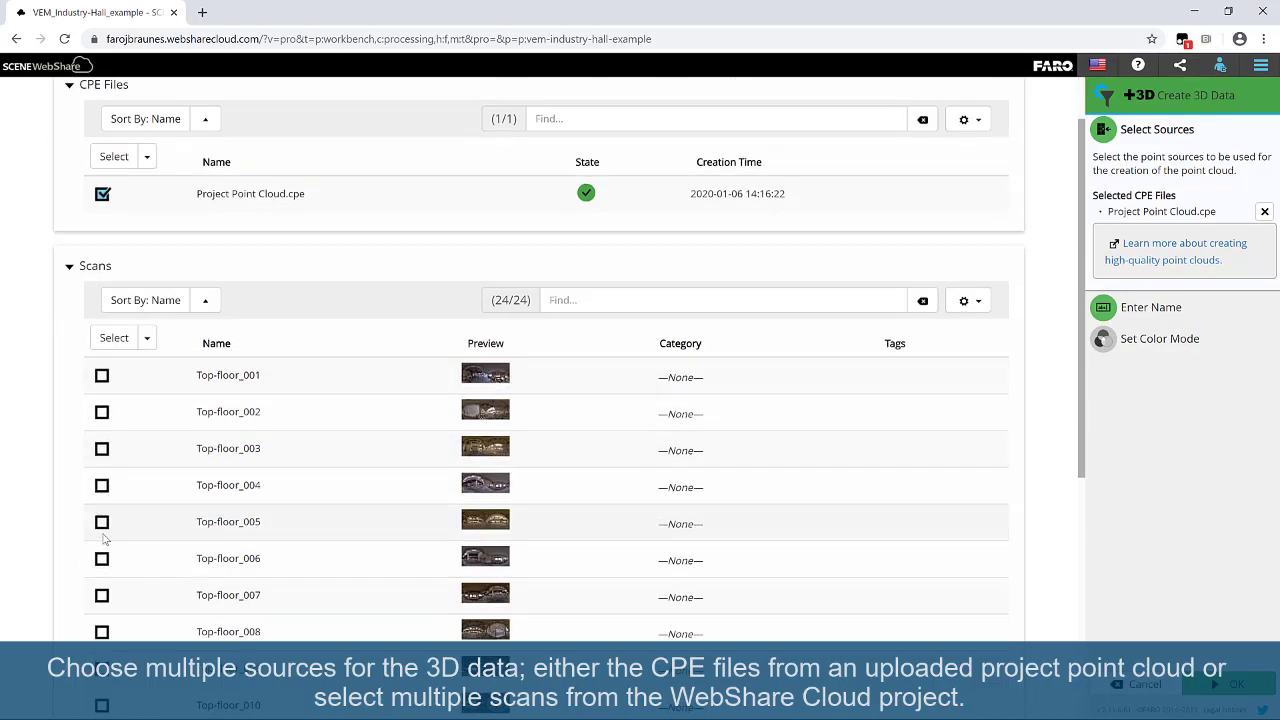
scroll(103, 543, up, 3)
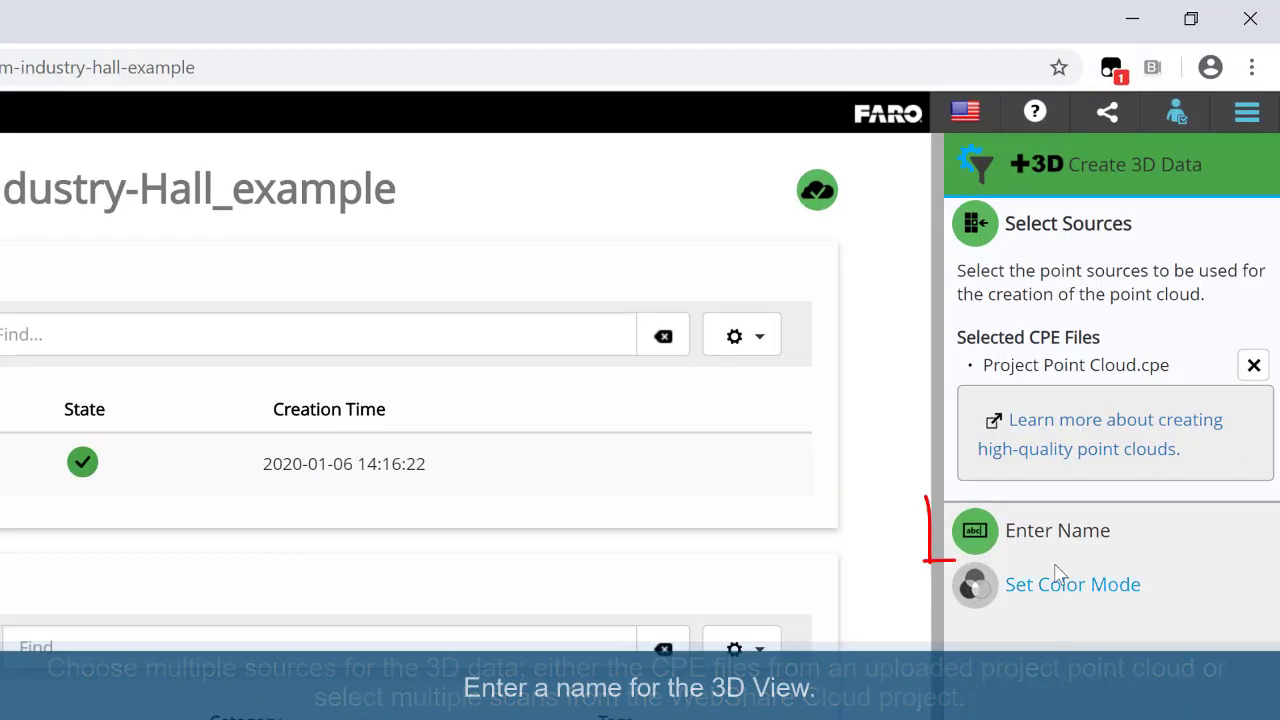
click(1147, 307)
drag(1242, 345, 962, 364)
text(3D View)
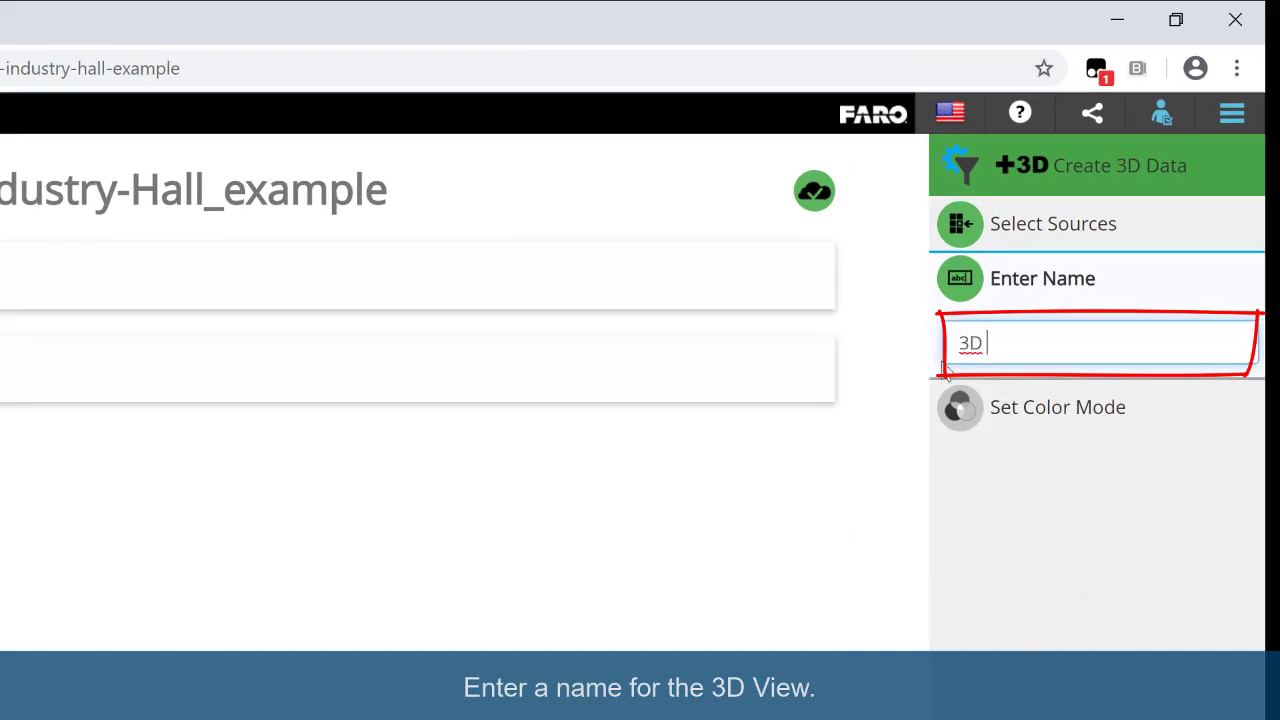
click(995, 407)
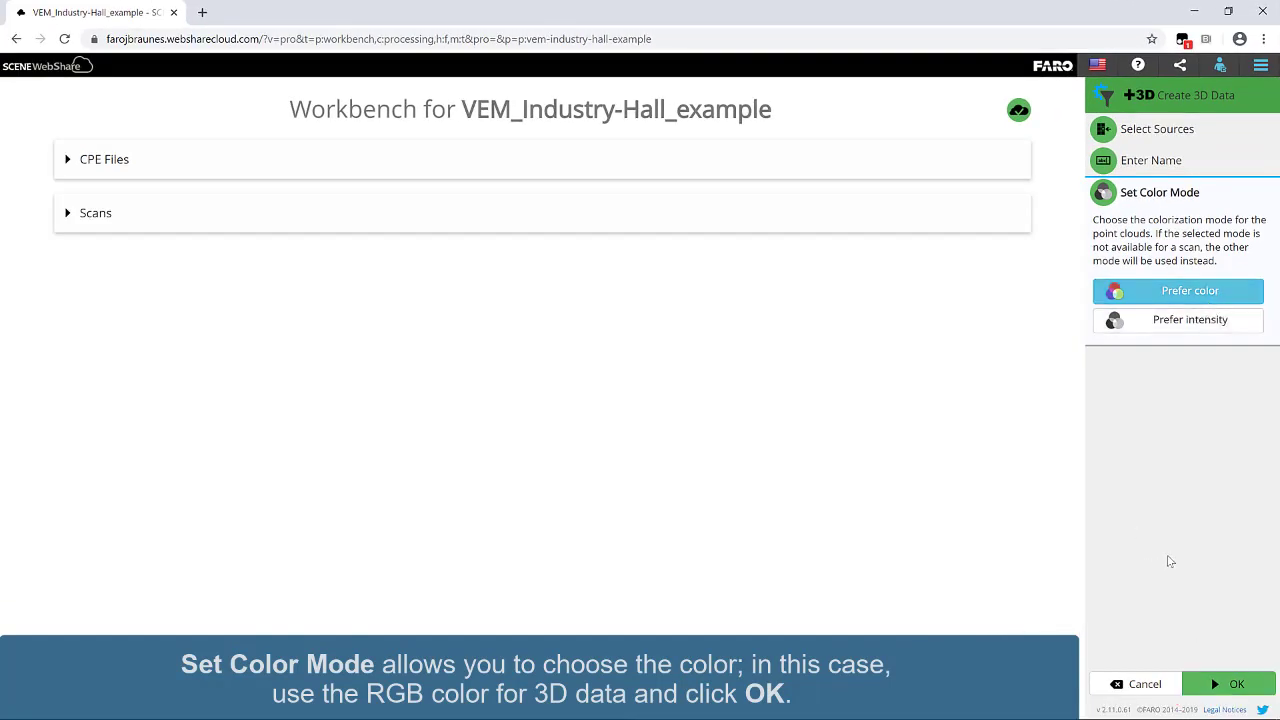
click(1222, 685)
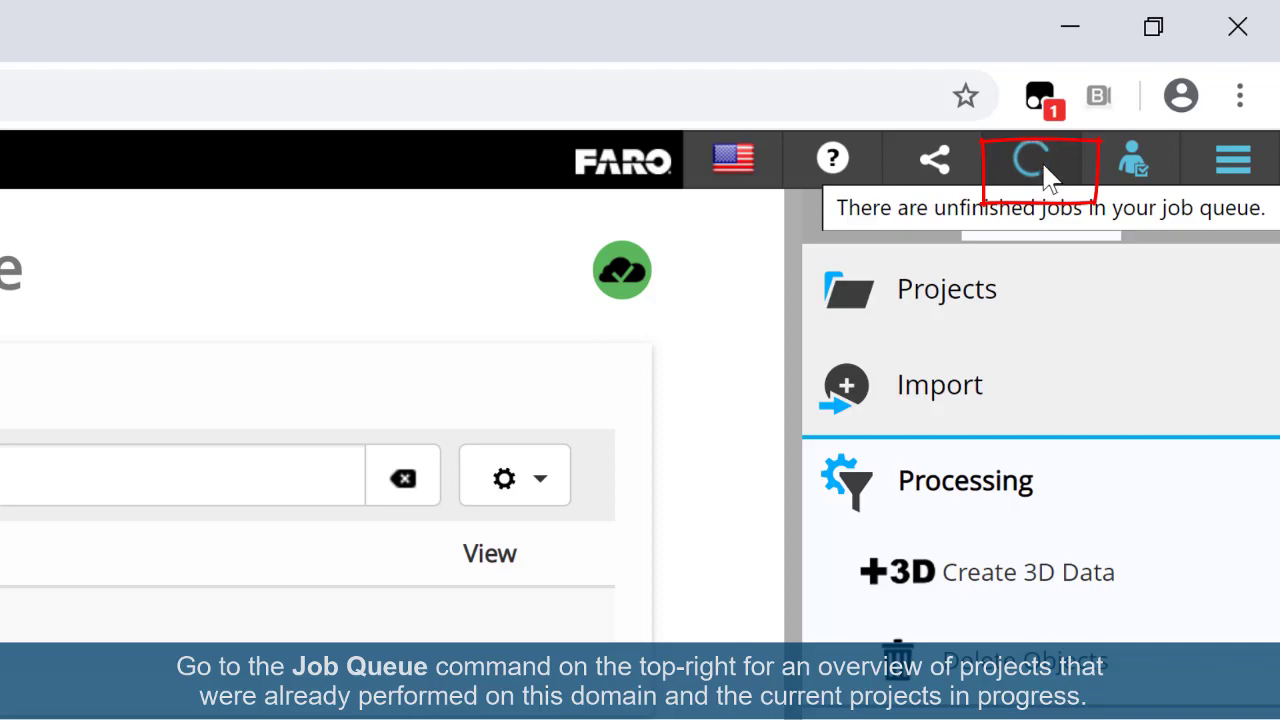
Step: Review the running processing jobs in the Job Queue
click(1040, 168)
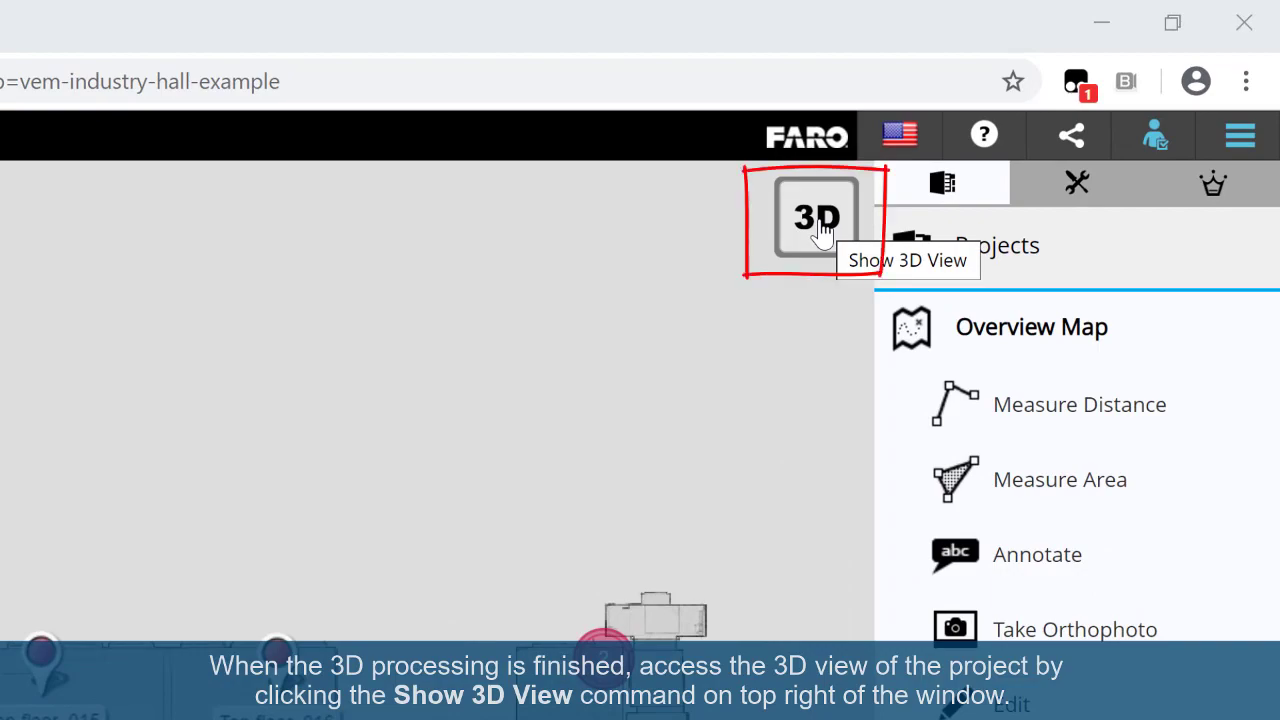
Step: View the hall interior as a 3D point cloud from scan position Top-floor_013, via its panorama
click(819, 229)
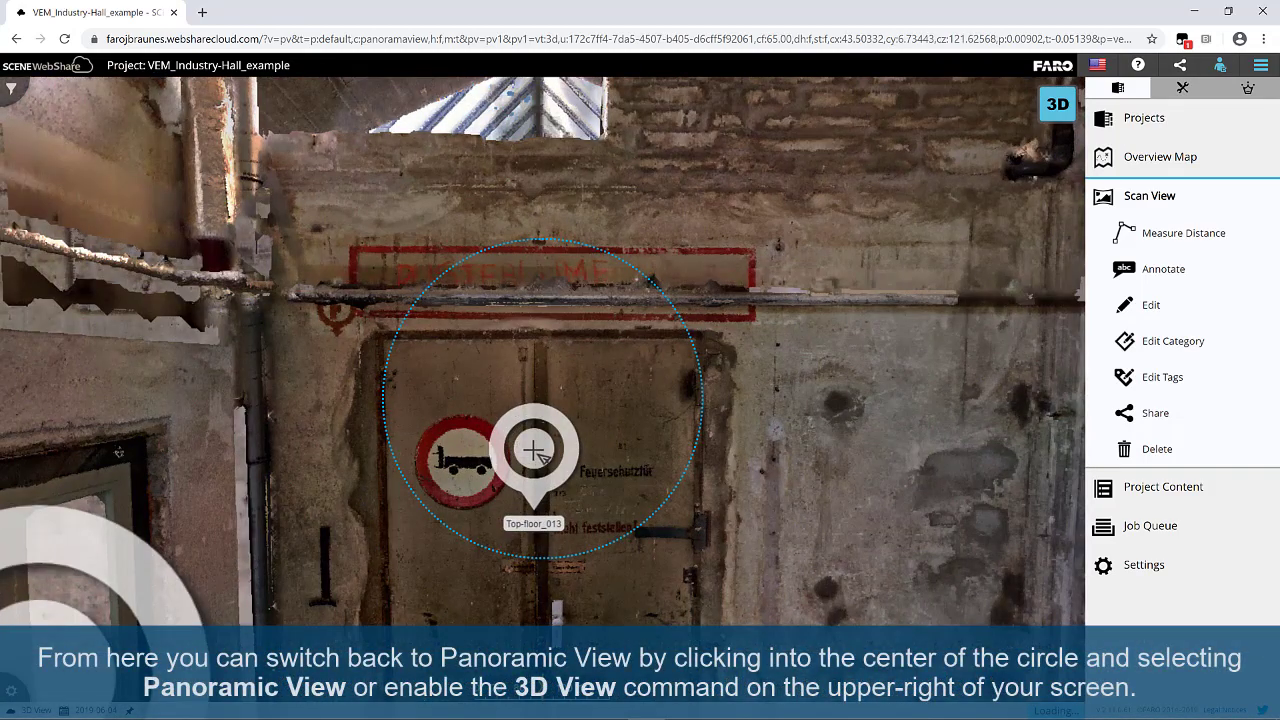
click(533, 452)
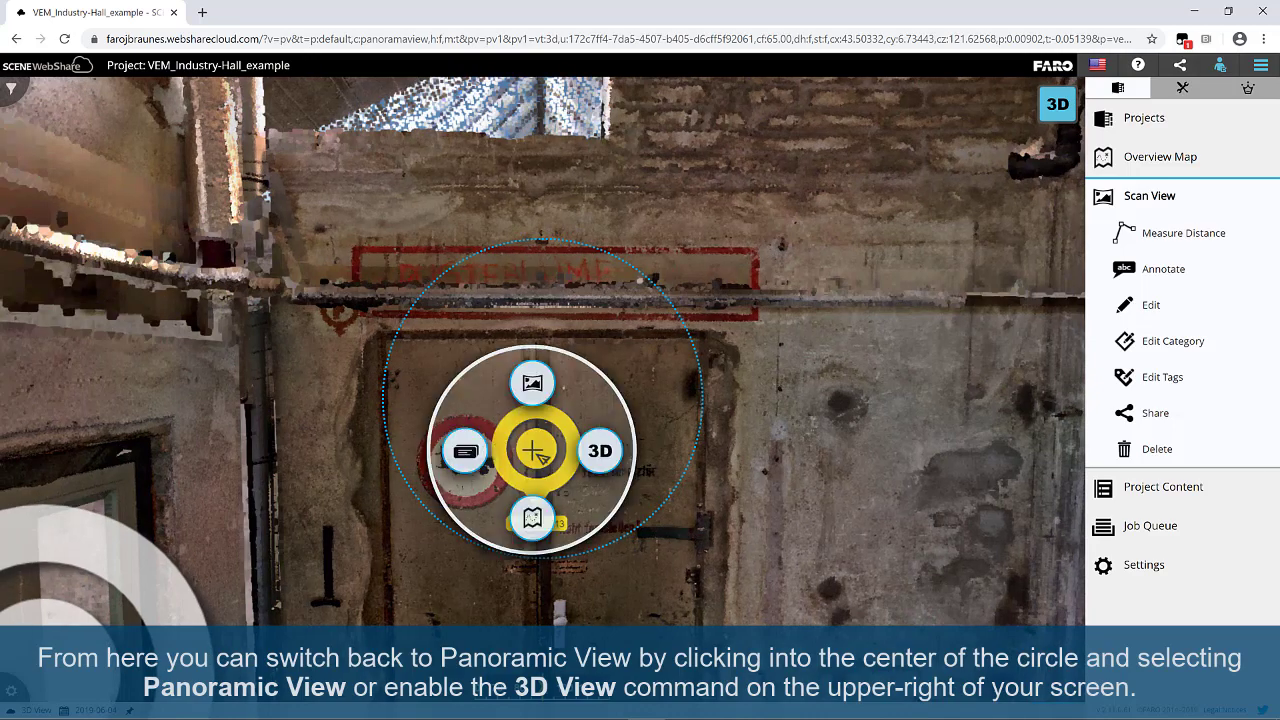
click(541, 396)
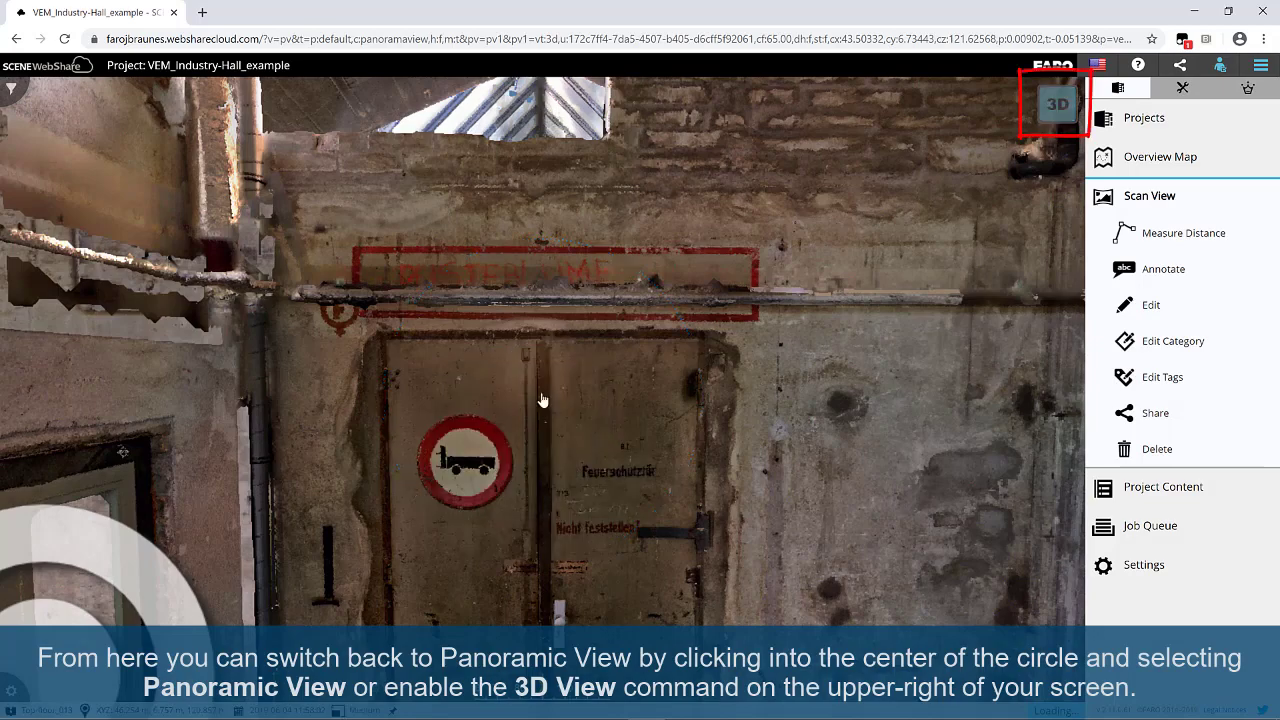
click(532, 384)
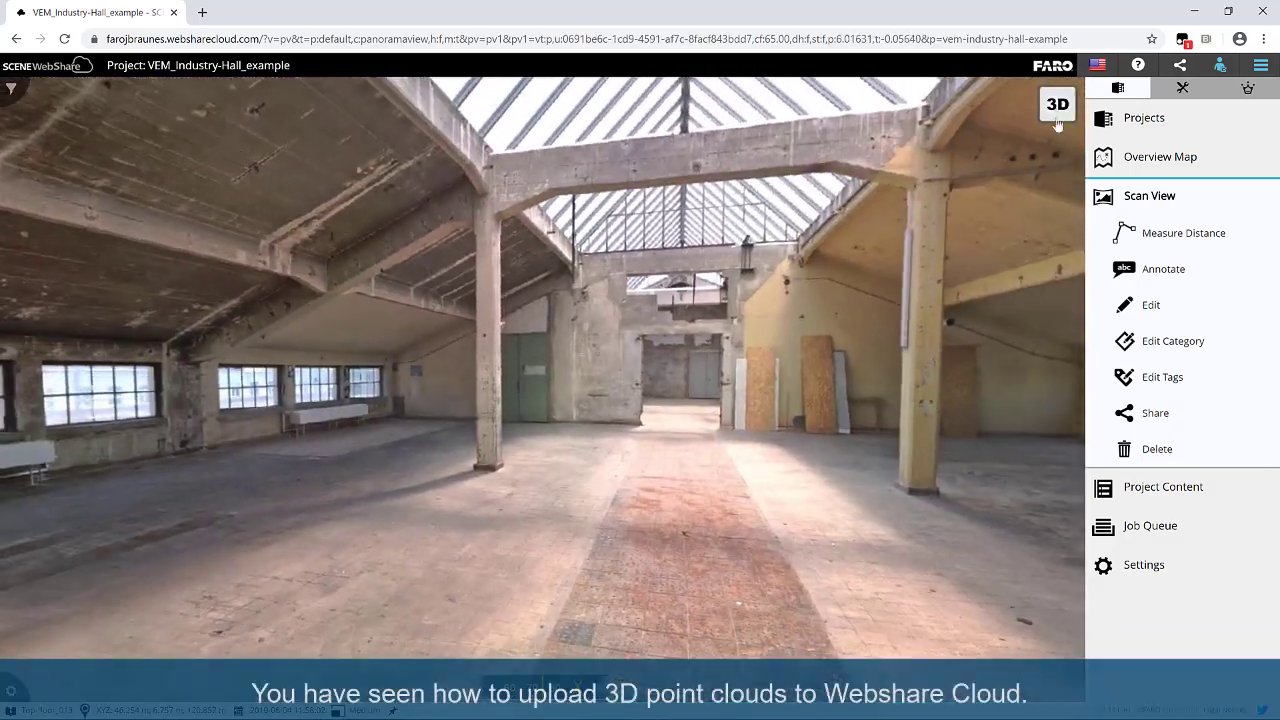
click(1057, 105)
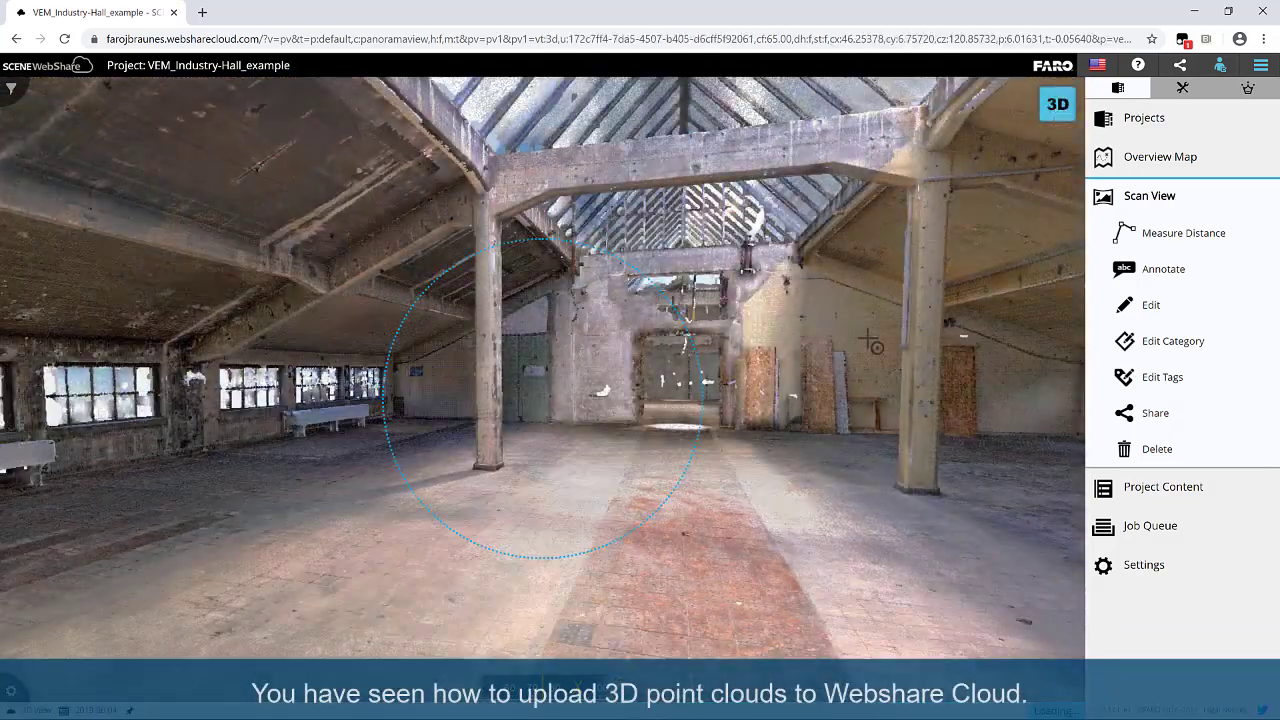